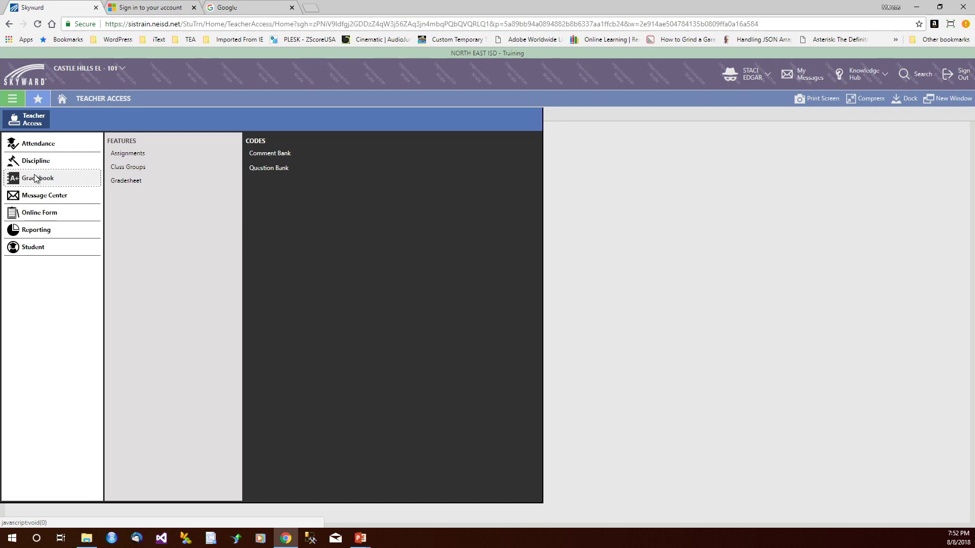
Open the gradesheet for Language Arts Section 04, Period 2, and enter scoring mode.
{"action": "left_click", "coordinate": [120, 190]}
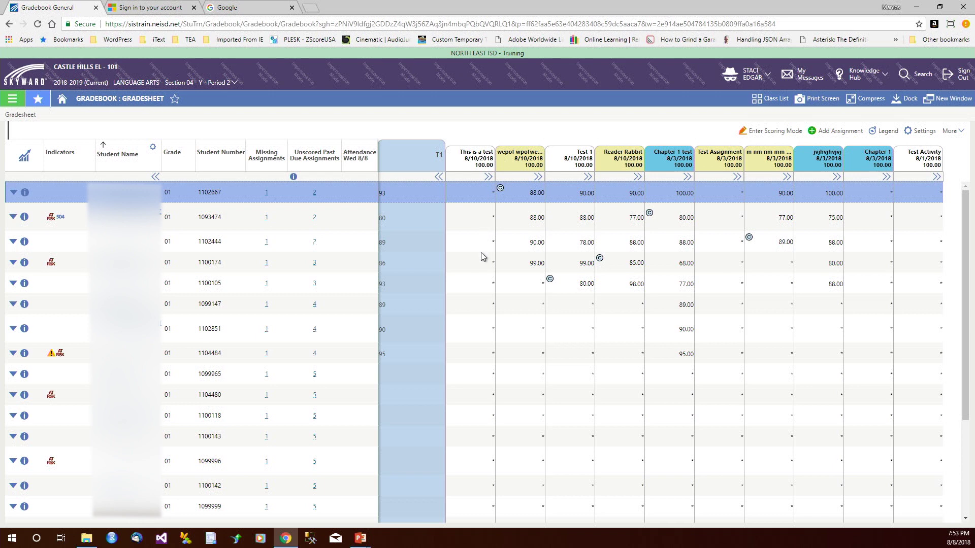
{"action": "left_click", "coordinate": [771, 132]}
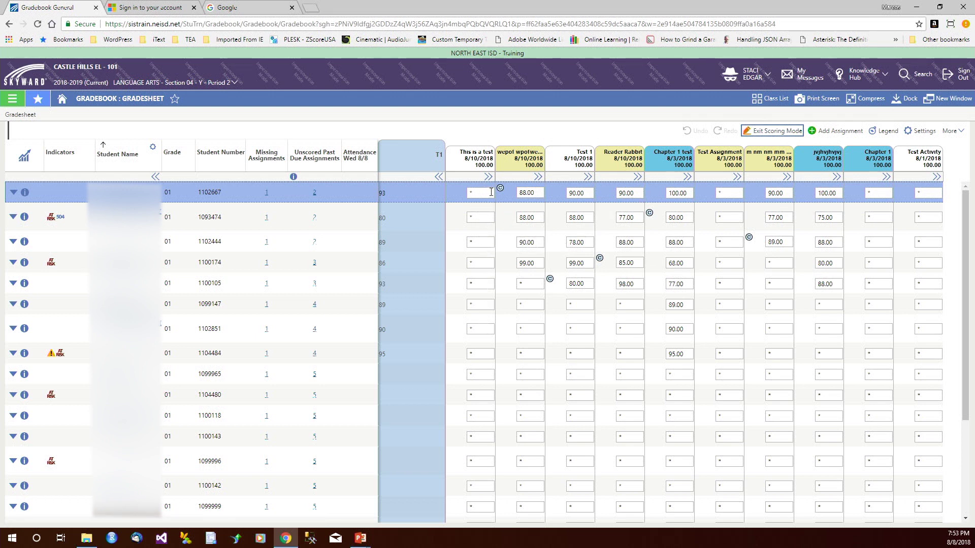
Enter the scores 88, 87, 96, 75, 55, 84 and 68 for the first seven students in the "This is a test" assignment.
{"action": "left_click", "coordinate": [485, 193]}
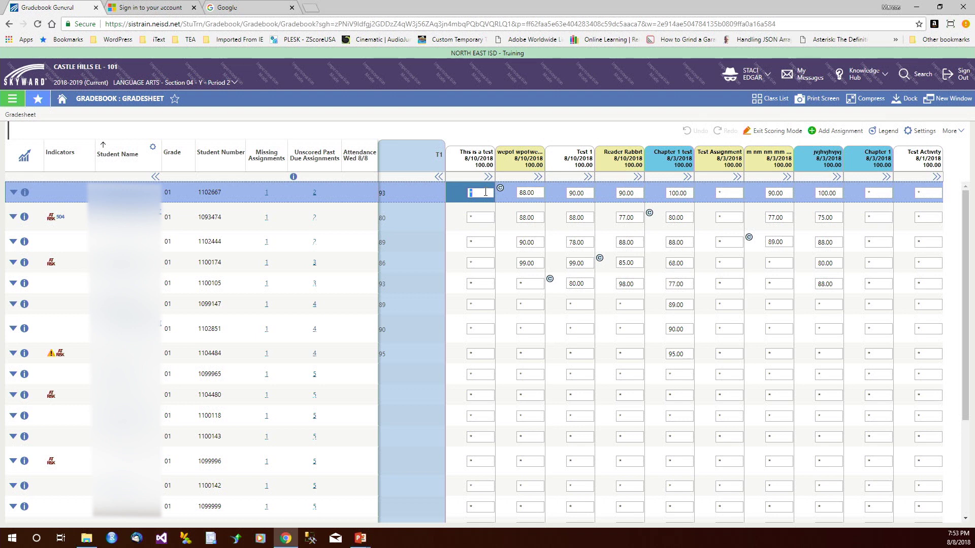
{"action": "type", "text": "88"}
{"action": "key", "text": "Return"}
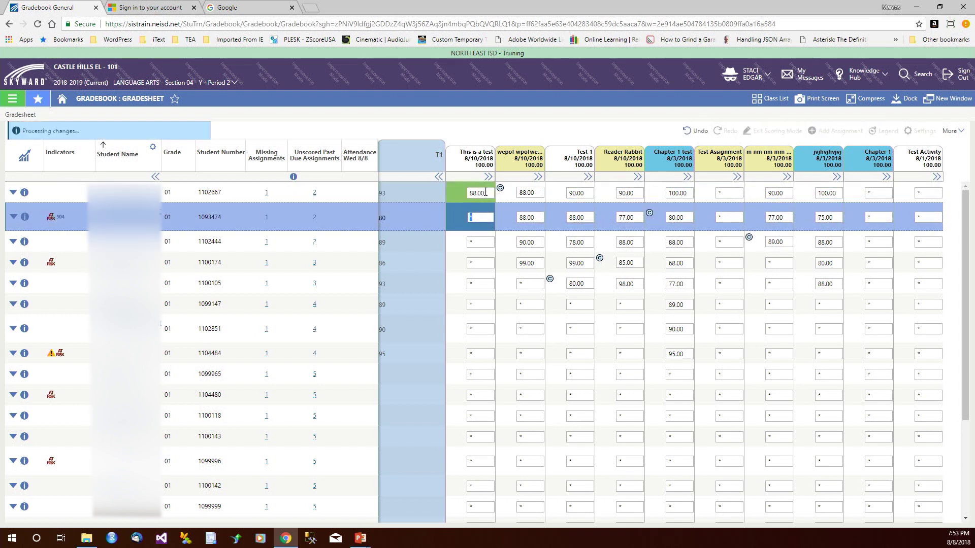
{"action": "type", "text": "87"}
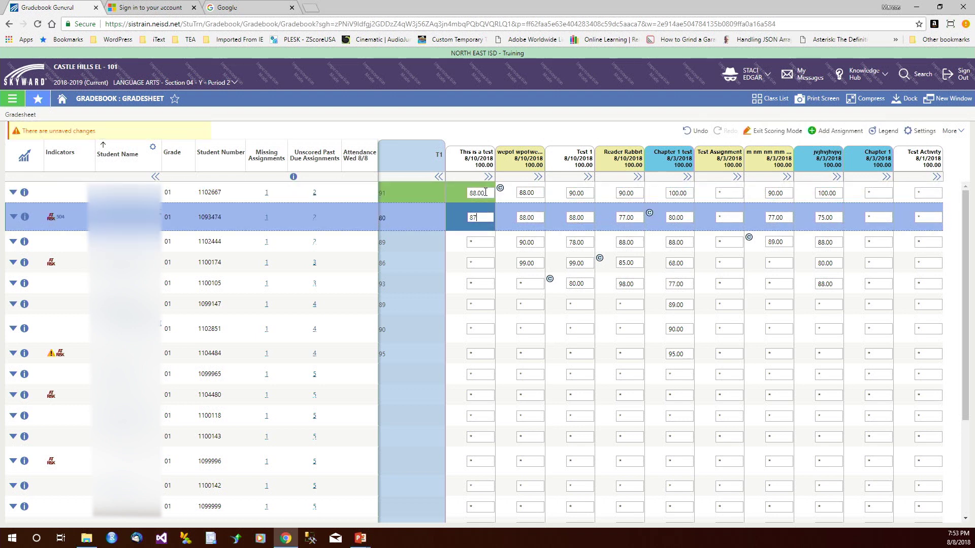
{"action": "key", "text": "Return"}
{"action": "type", "text": "96"}
{"action": "key", "text": "Return"}
{"action": "type", "text": "75"}
{"action": "key", "text": "Return"}
{"action": "type", "text": "55"}
{"action": "key", "text": "Return"}
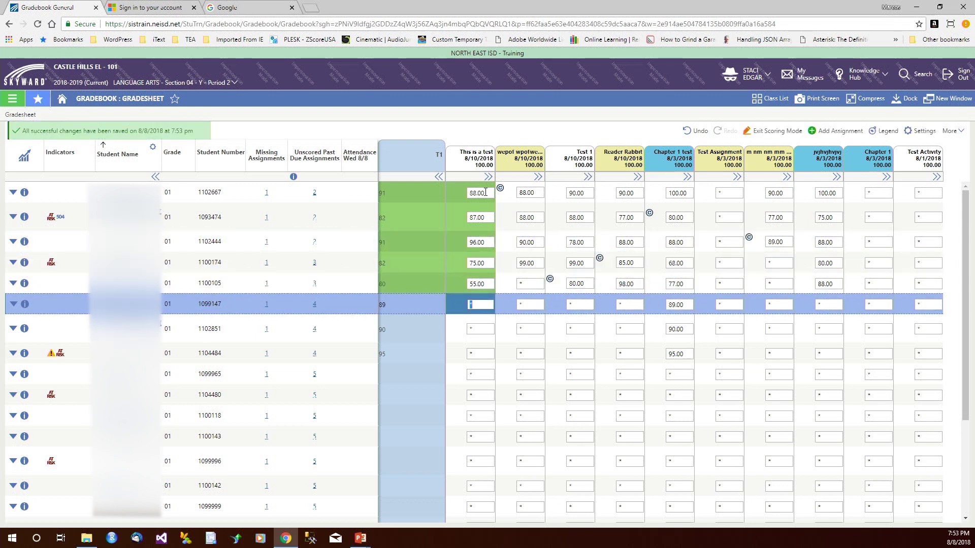
{"action": "type", "text": "84"}
{"action": "key", "text": "Return"}
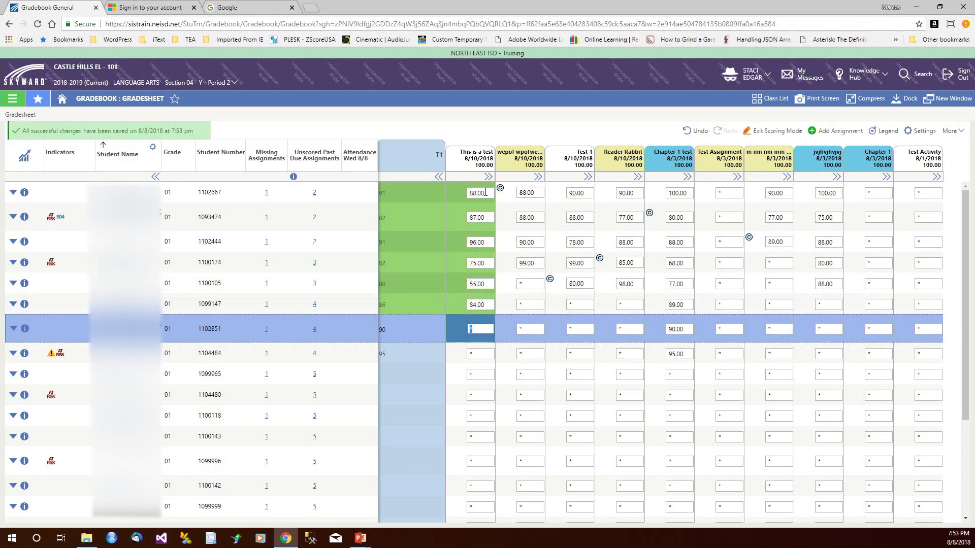
{"action": "type", "text": "68.00"}
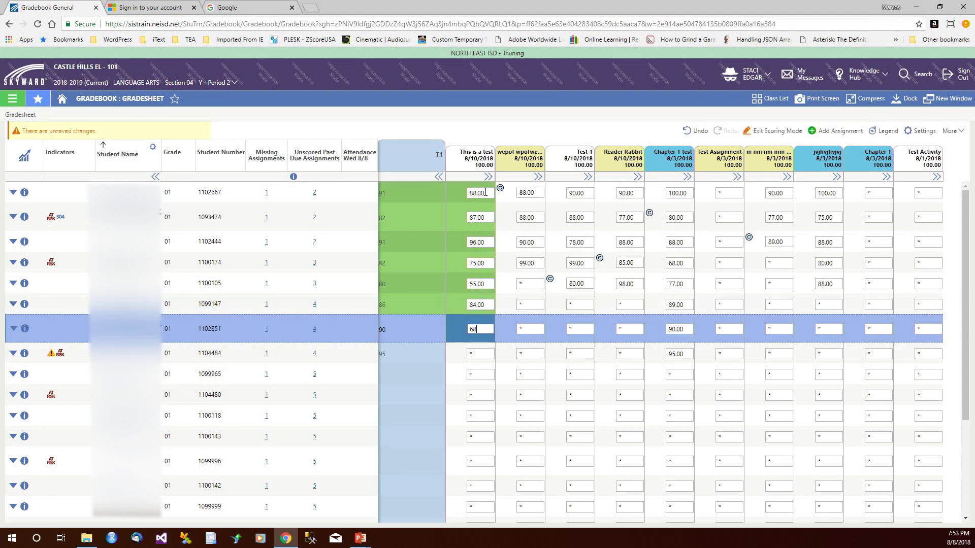
{"action": "key", "text": "Return"}
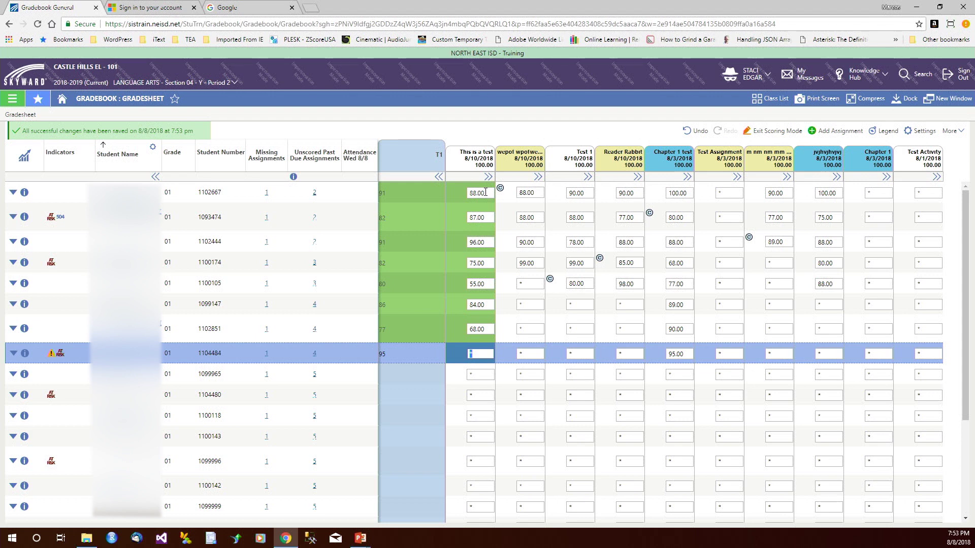
{"action": "key", "text": "Up"}
{"action": "key", "text": "Up"}
{"action": "key", "text": "Up"}
{"action": "key", "text": "Up"}
{"action": "key", "text": "Up"}
{"action": "key", "text": "Up"}
{"action": "key", "text": "Down"}
{"action": "key", "text": "Down"}
{"action": "key", "text": "Down"}
{"action": "key", "text": "Down"}
{"action": "key", "text": "Down"}
{"action": "key", "text": "Up"}
{"action": "key", "text": "Up"}
{"action": "key", "text": "Up"}
{"action": "key", "text": "Up"}
{"action": "key", "text": "Up"}
{"action": "key", "text": "Down"}
{"action": "key", "text": "Down"}
{"action": "key", "text": "Down"}
{"action": "key", "text": "Down"}
{"action": "key", "text": "Down"}
{"action": "key", "text": "Down"}
{"action": "key", "text": "Down"}
{"action": "key", "text": "Down"}
{"action": "key", "text": "Down"}
{"action": "key", "text": "Up"}
{"action": "key", "text": "Up"}
{"action": "key", "text": "Up"}
{"action": "key", "text": "Up"}
{"action": "key", "text": "Up"}
{"action": "key", "text": "Up"}
{"action": "key", "text": "Up"}
{"action": "key", "text": "Up"}
{"action": "key", "text": "Up"}
{"action": "key", "text": "Down"}
{"action": "key", "text": "Down"}
{"action": "key", "text": "Down"}
{"action": "key", "text": "Down"}
{"action": "key", "text": "Down"}
{"action": "key", "text": "Up"}
{"action": "key", "text": "Up"}
{"action": "key", "text": "Up"}
{"action": "key", "text": "Up"}
{"action": "key", "text": "Up"}
{"action": "key", "text": "Down"}
{"action": "key", "text": "Down"}
{"action": "key", "text": "Down"}
{"action": "key", "text": "Down"}
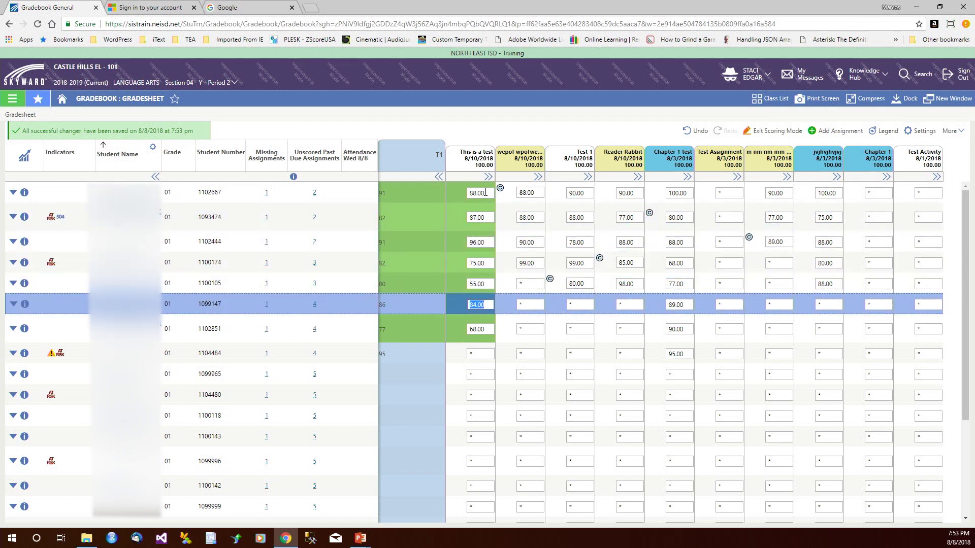
{"action": "key", "text": "Up"}
{"action": "key", "text": "Up"}
{"action": "key", "text": "Up"}
{"action": "key", "text": "Up"}
{"action": "key", "text": "Up"}
{"action": "key", "text": "Down"}
{"action": "key", "text": "Down"}
{"action": "key", "text": "Down"}
{"action": "key", "text": "Down"}
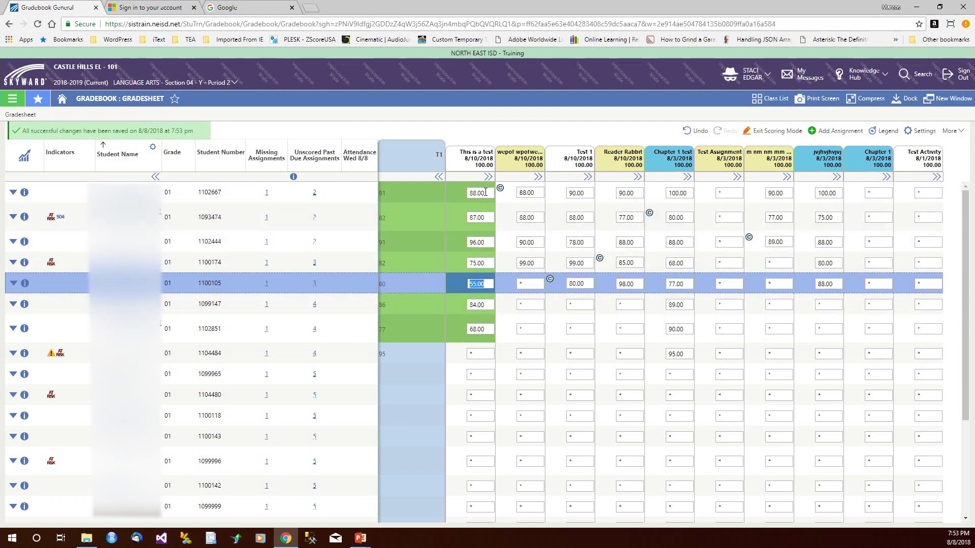
Enter scores of 50 and 45 for the eleventh and twelfth students in the "This is a test" assignment.
{"action": "key", "text": "Down"}
{"action": "key", "text": "Down"}
{"action": "key", "text": "Down"}
{"action": "key", "text": "Down"}
{"action": "key", "text": "Down"}
{"action": "key", "text": "Down"}
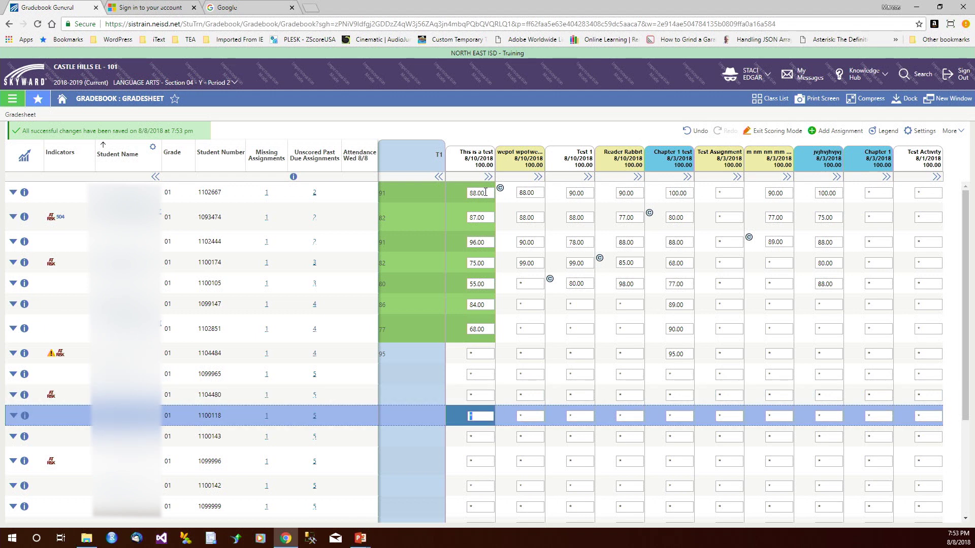
{"action": "type", "text": "50"}
{"action": "key", "text": "Down"}
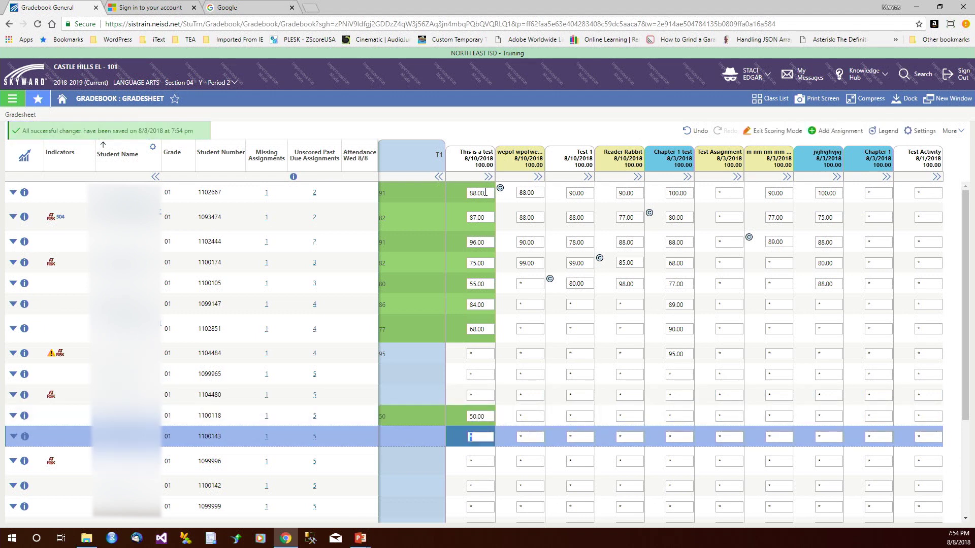
{"action": "type", "text": "45"}
{"action": "key", "text": "Down"}
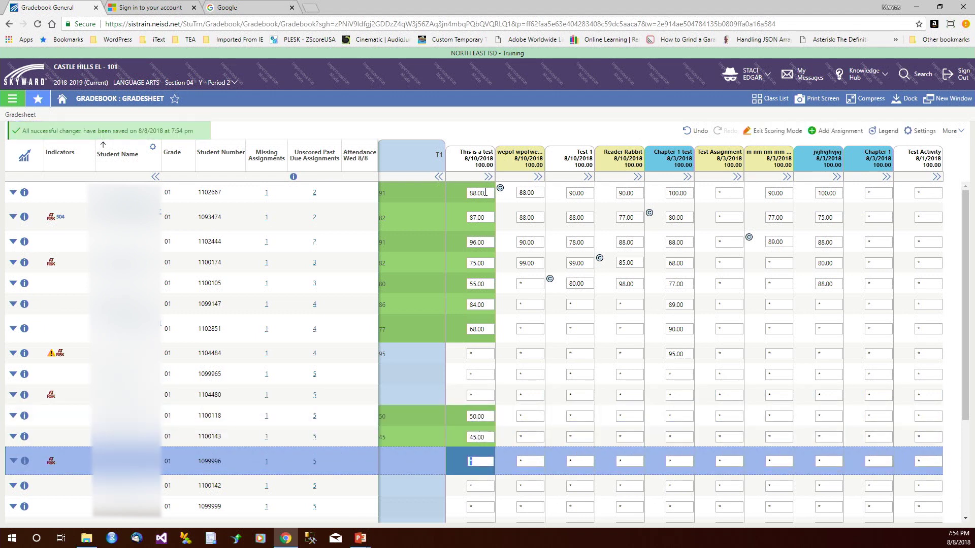
{"action": "key", "text": "Up"}
{"action": "key", "text": "Up"}
{"action": "key", "text": "Up"}
{"action": "key", "text": "Up"}
{"action": "key", "text": "Up"}
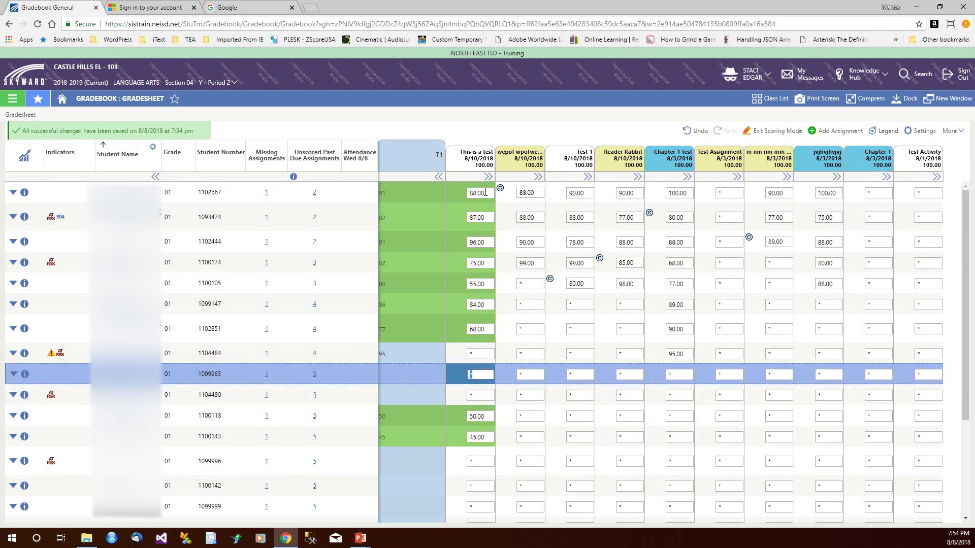
{"action": "key", "text": "Up"}
{"action": "key", "text": "Up"}
{"action": "key", "text": "Up"}
{"action": "key", "text": "Up"}
{"action": "key", "text": "Up"}
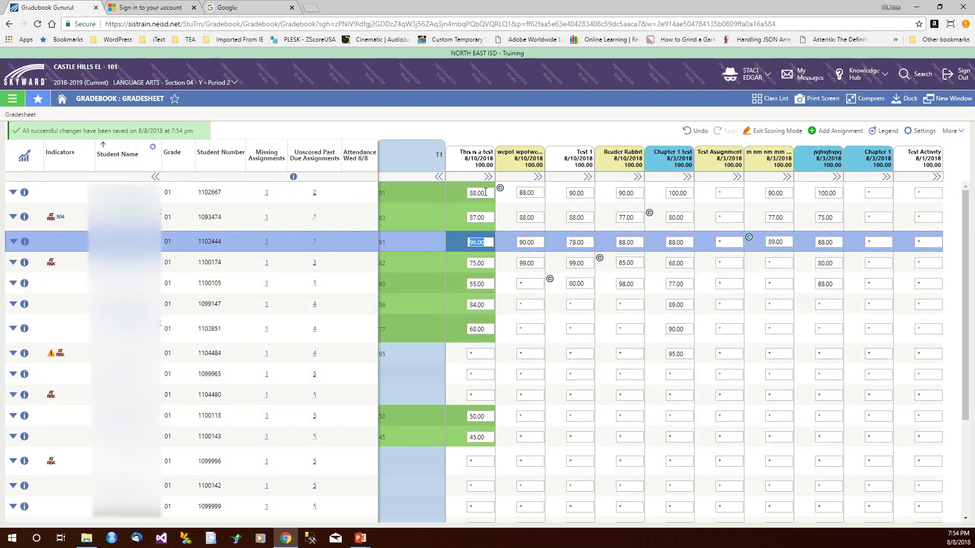
{"action": "key", "text": "Down"}
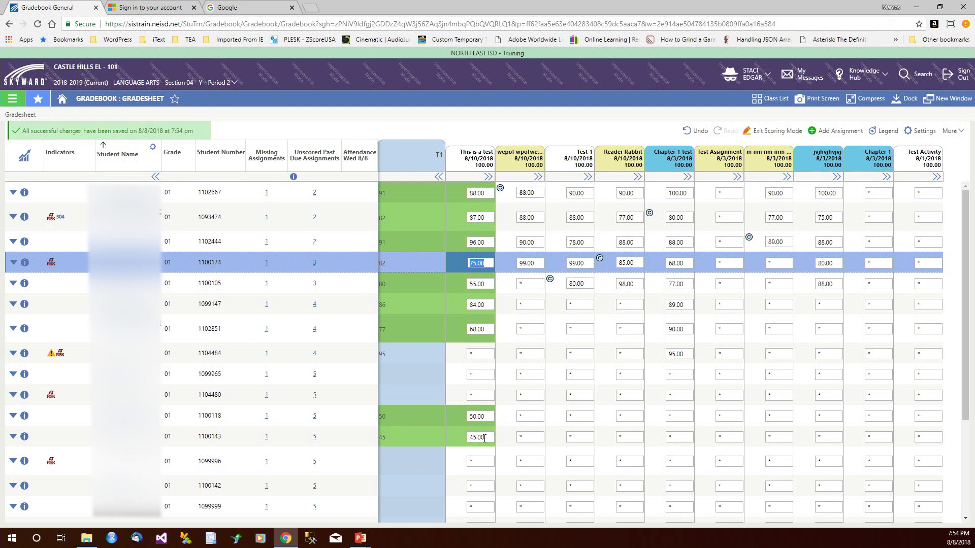
Expand the scoring details of "This is a test" and add the comment "prior score 45" for the twelfth student.
{"action": "left_click", "coordinate": [488, 178]}
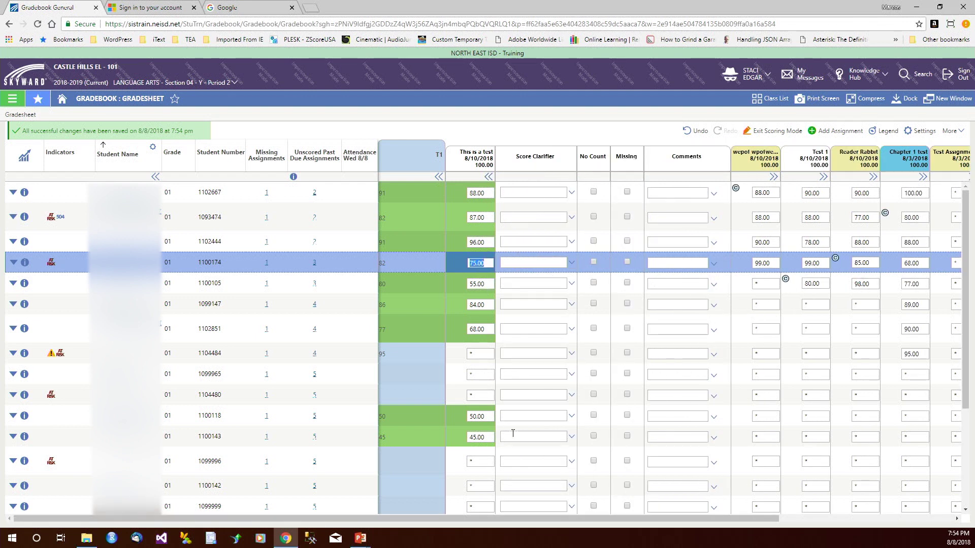
{"action": "left_click", "coordinate": [572, 439]}
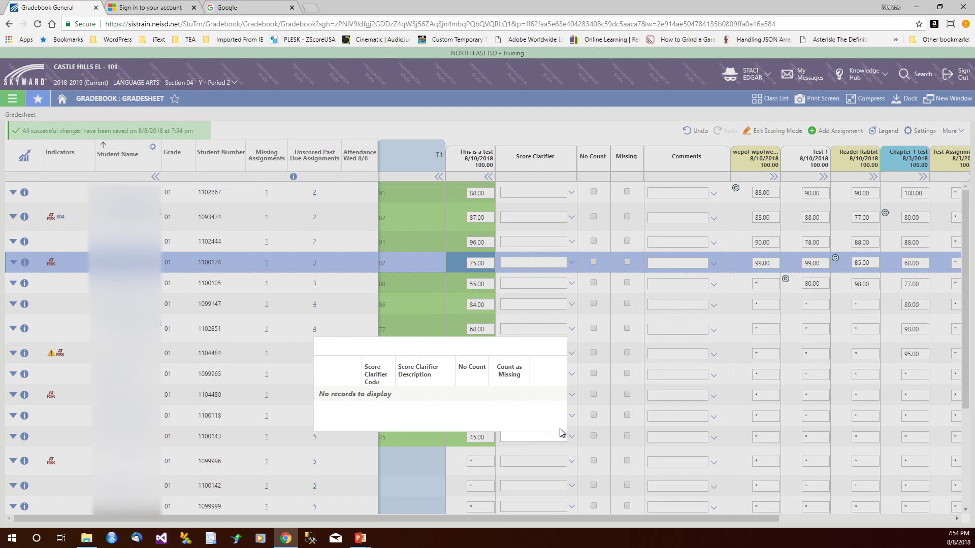
{"action": "left_click", "coordinate": [663, 437]}
{"action": "left_click", "coordinate": [665, 438]}
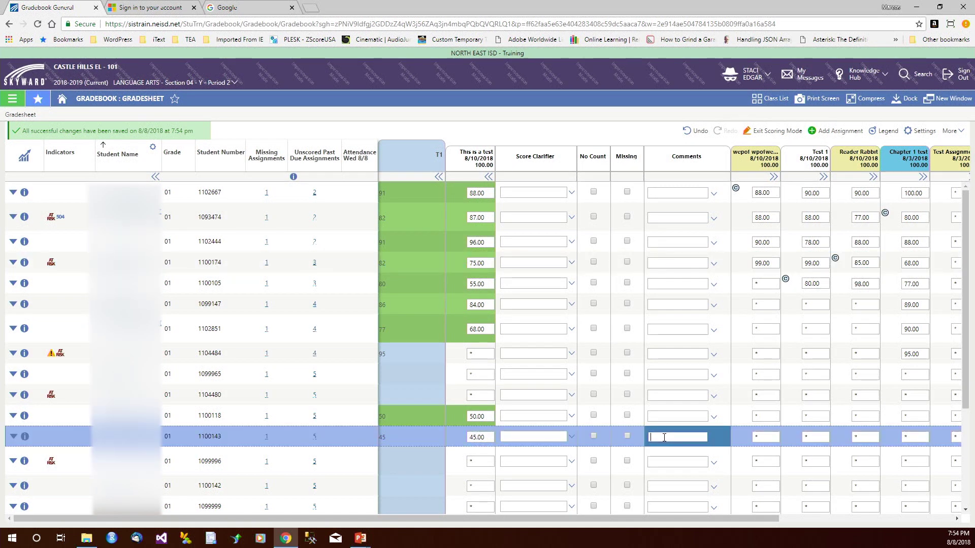
{"action": "type", "text": "prior score"}
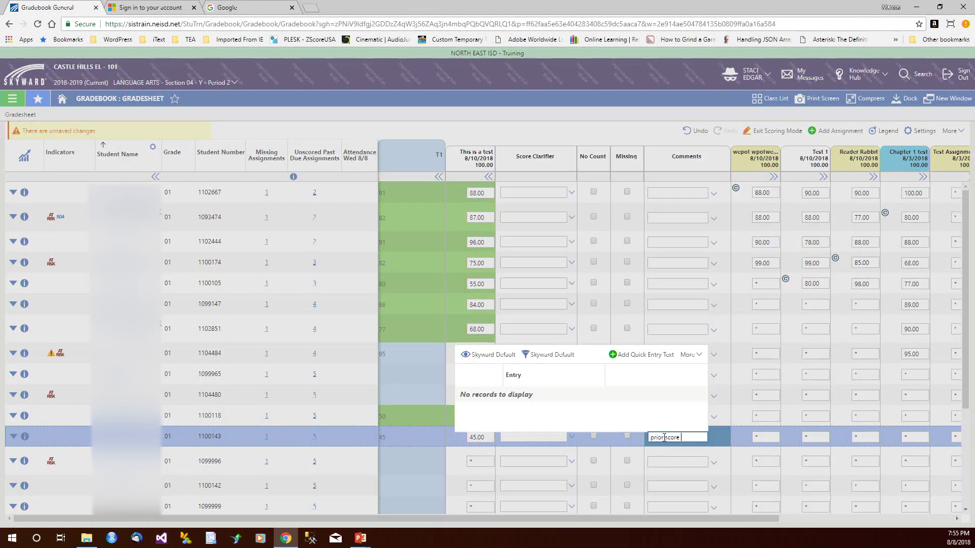
{"action": "type", "text": " 55"}
{"action": "key", "text": "BackSpace"}
{"action": "key", "text": "BackSpace"}
{"action": "type", "text": "45"}
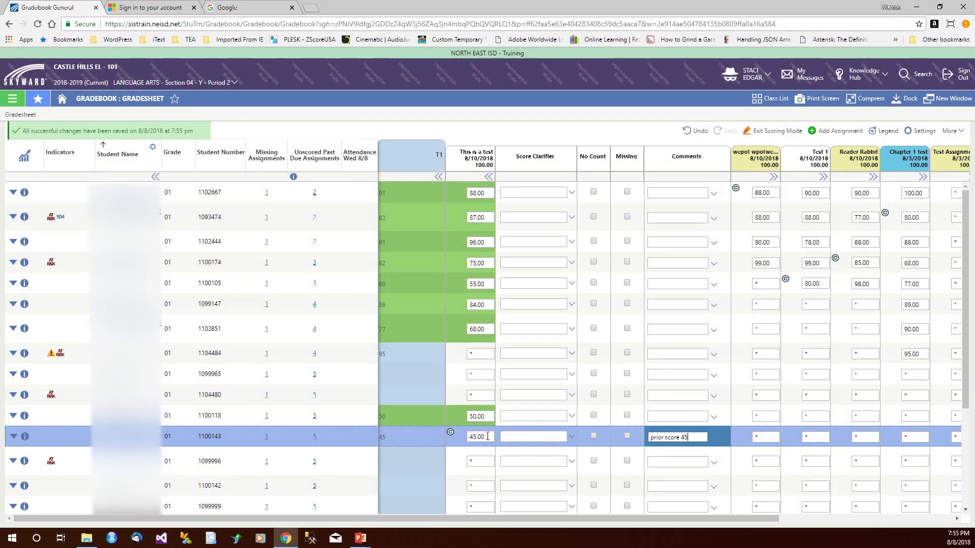
Set the twelfth student's "This is a test" score to 75.
{"action": "left_click", "coordinate": [487, 436]}
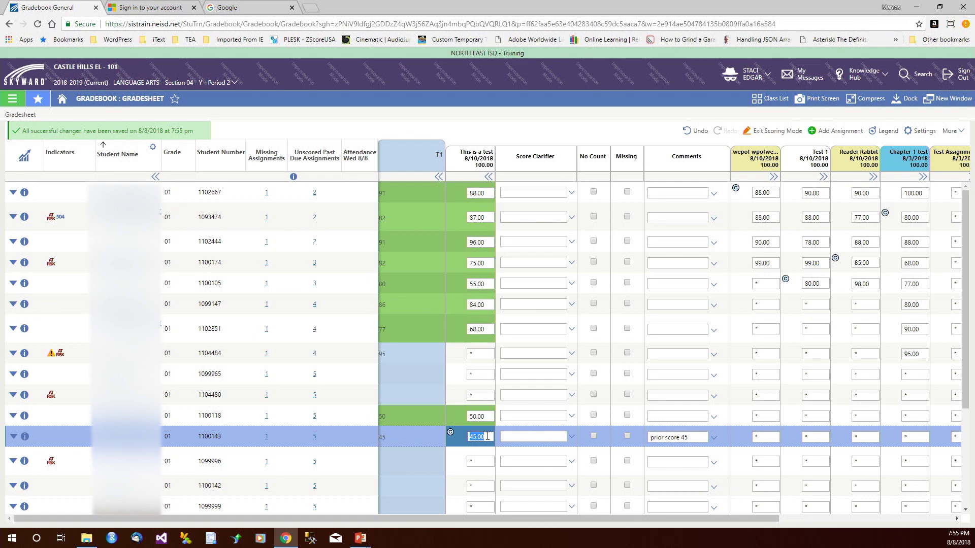
{"action": "type", "text": "7"}
{"action": "key", "text": "Return"}
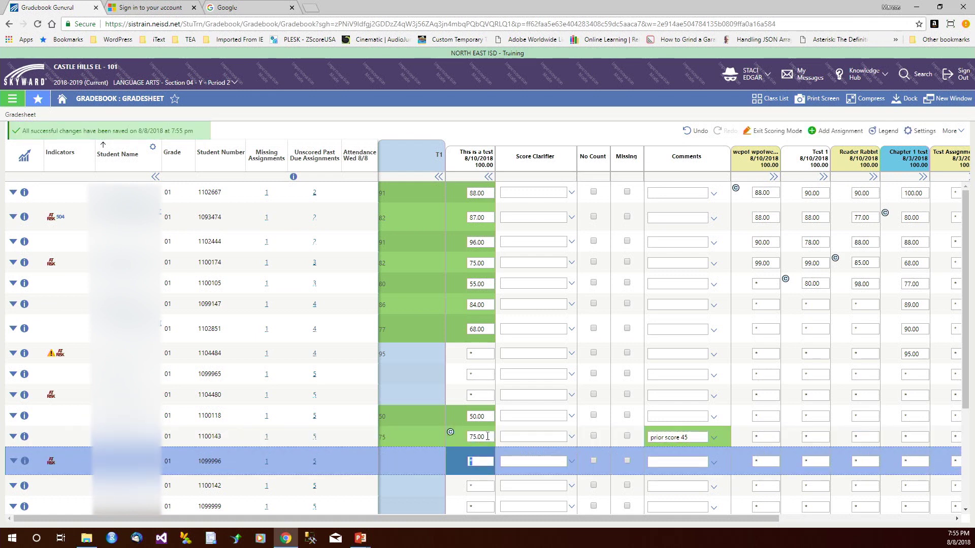
{"action": "left_click", "coordinate": [487, 437]}
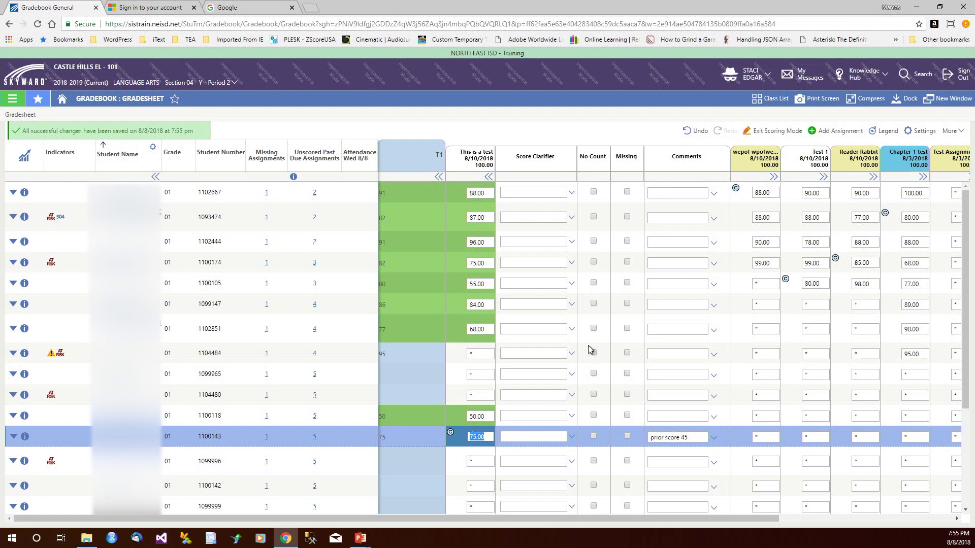
Mark the eleventh student's score as No Count and the tenth student's as Missing, and collapse the assignment's scoring details.
{"action": "left_click", "coordinate": [594, 417]}
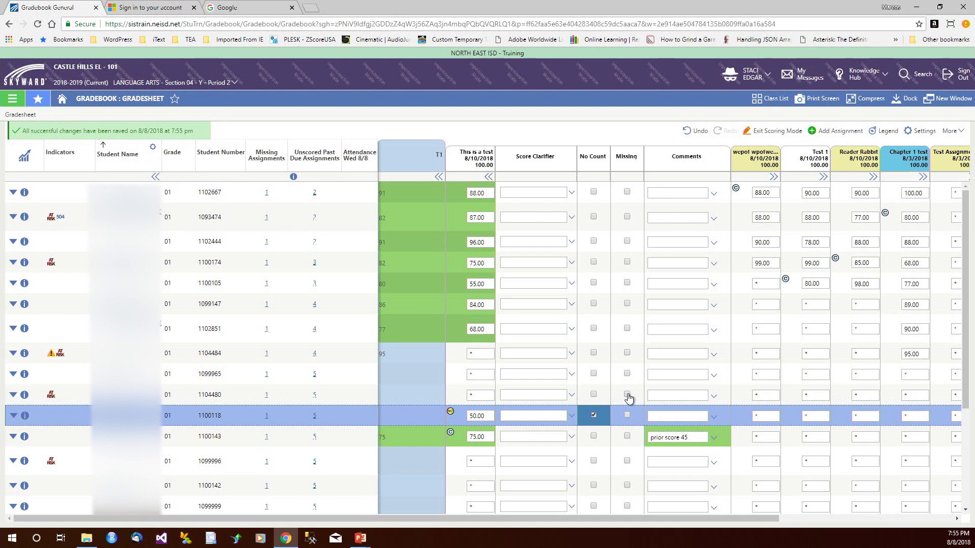
{"action": "left_click", "coordinate": [714, 246]}
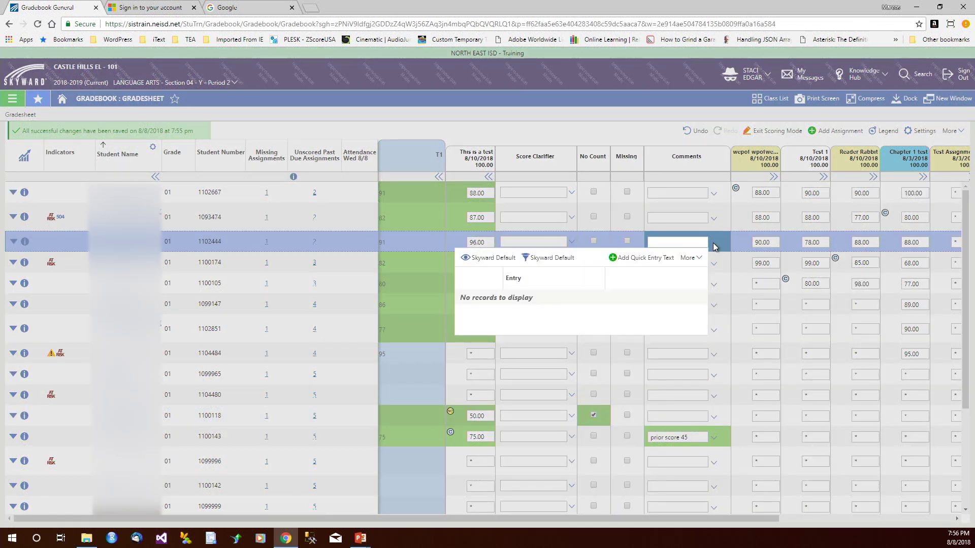
{"action": "left_click", "coordinate": [715, 246]}
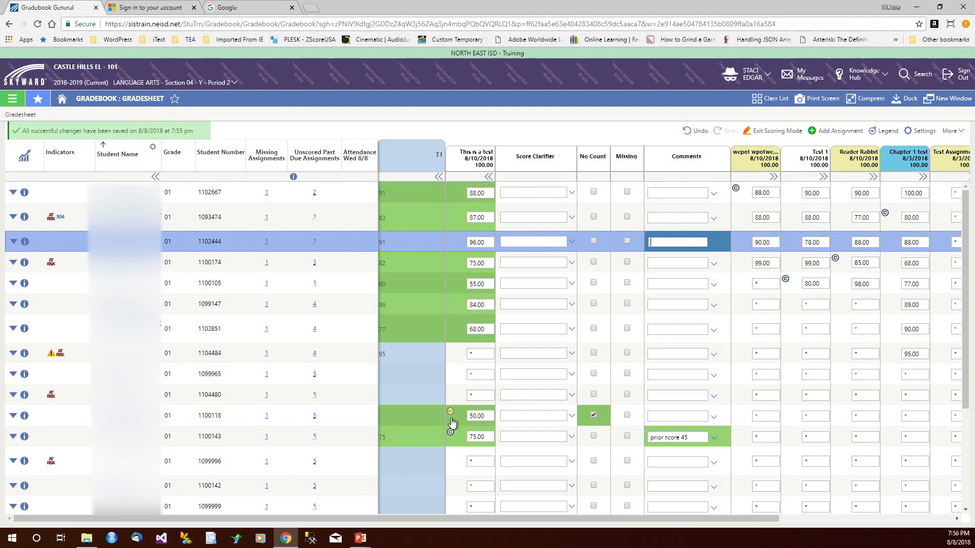
{"action": "left_click", "coordinate": [628, 395]}
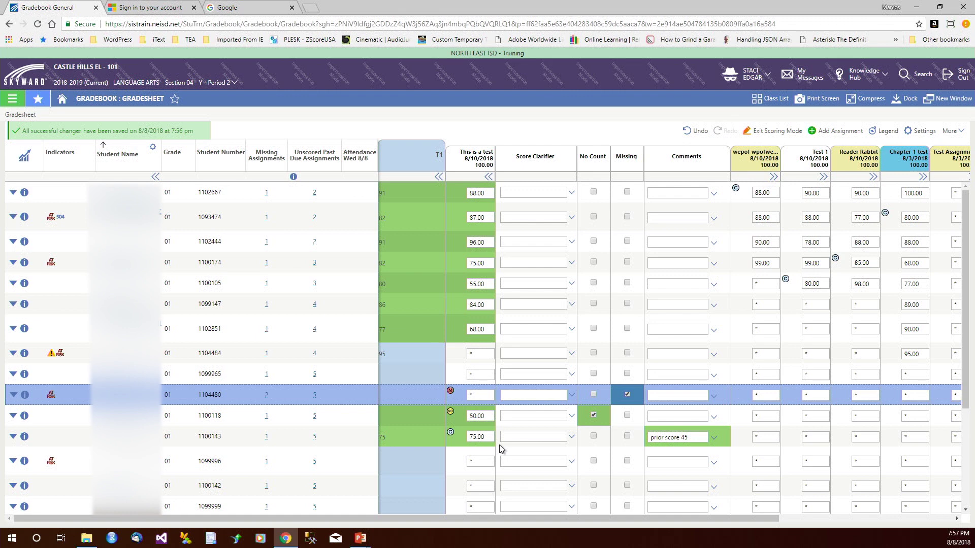
{"action": "left_click", "coordinate": [489, 177]}
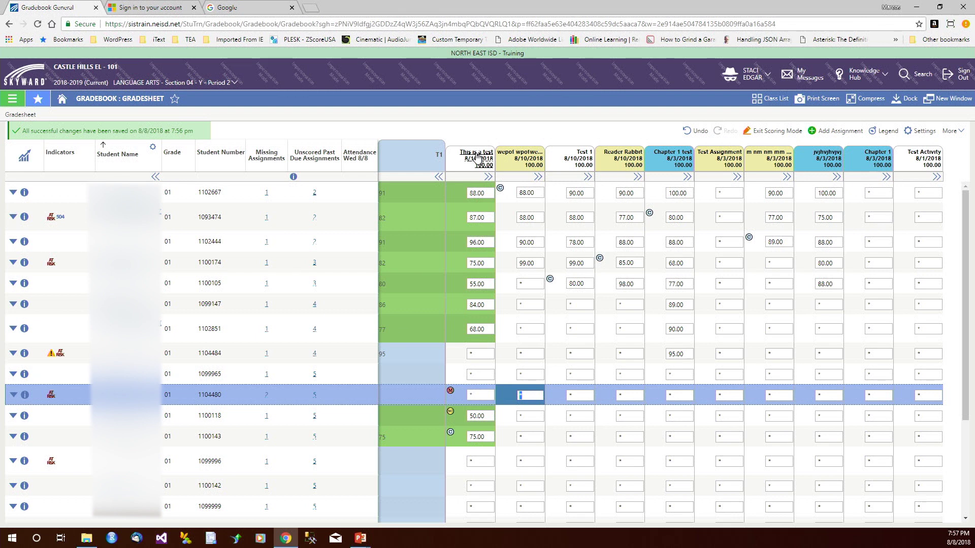
Use Mass Score on "This is a test" to adjust all scores by 15 points and save.
{"action": "left_click", "coordinate": [478, 158]}
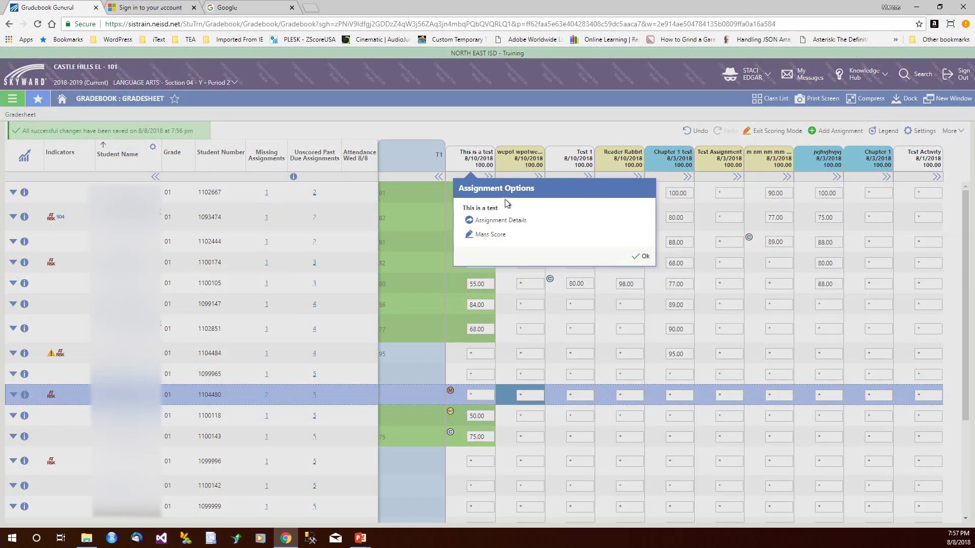
{"action": "left_click", "coordinate": [499, 239]}
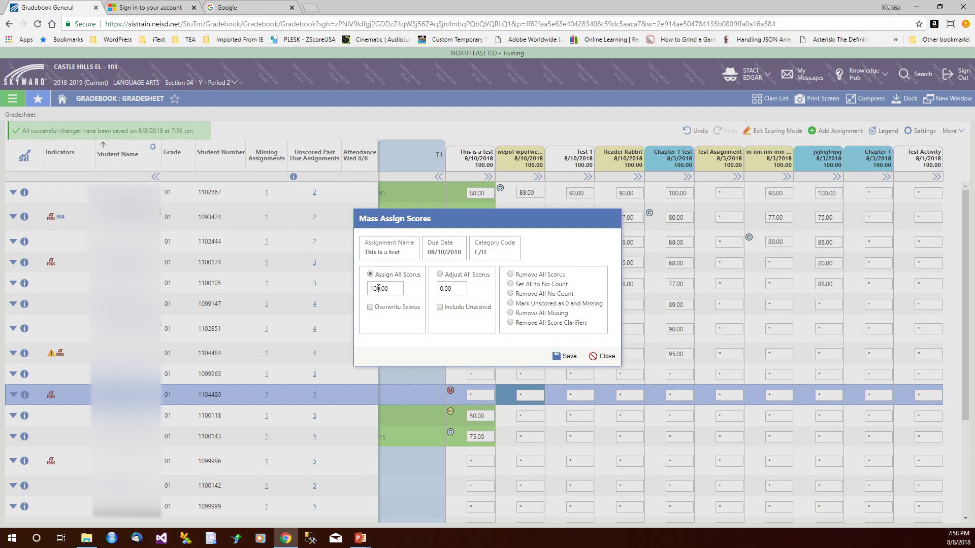
{"action": "left_click", "coordinate": [440, 274]}
{"action": "left_click", "coordinate": [457, 289]}
{"action": "type", "text": "15"}
{"action": "left_click", "coordinate": [567, 357]}
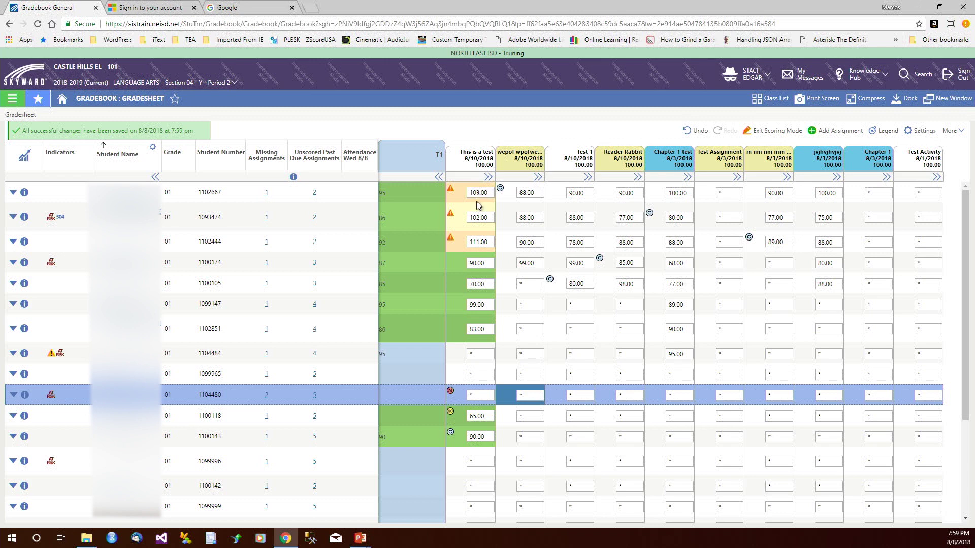
Set the third student's "This is a test" score to 100.
{"action": "left_click", "coordinate": [482, 241]}
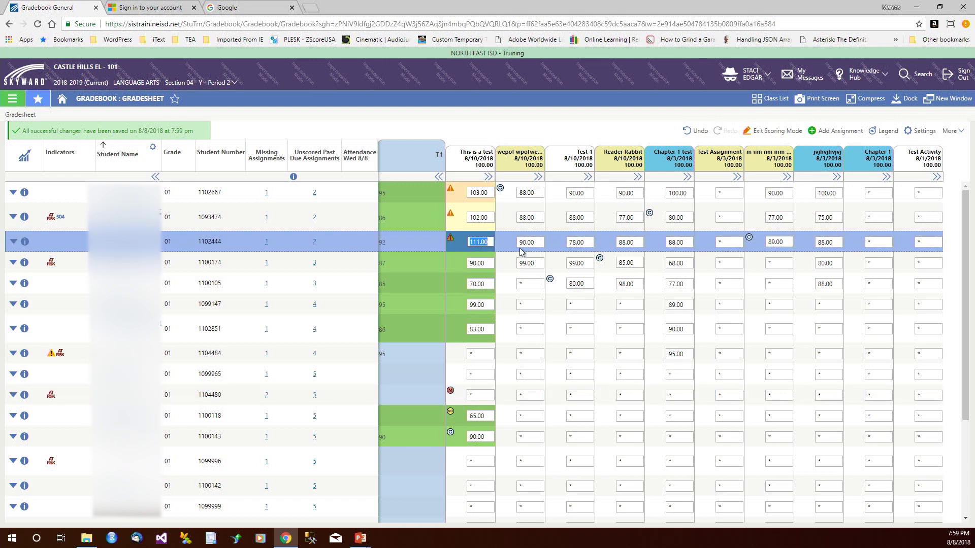
{"action": "type", "text": "100"}
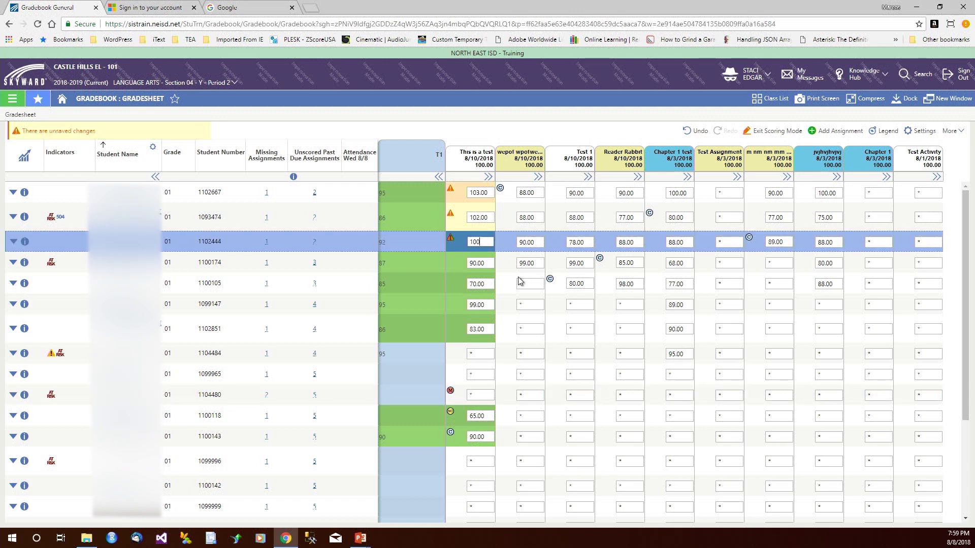
{"action": "key", "text": "Return"}
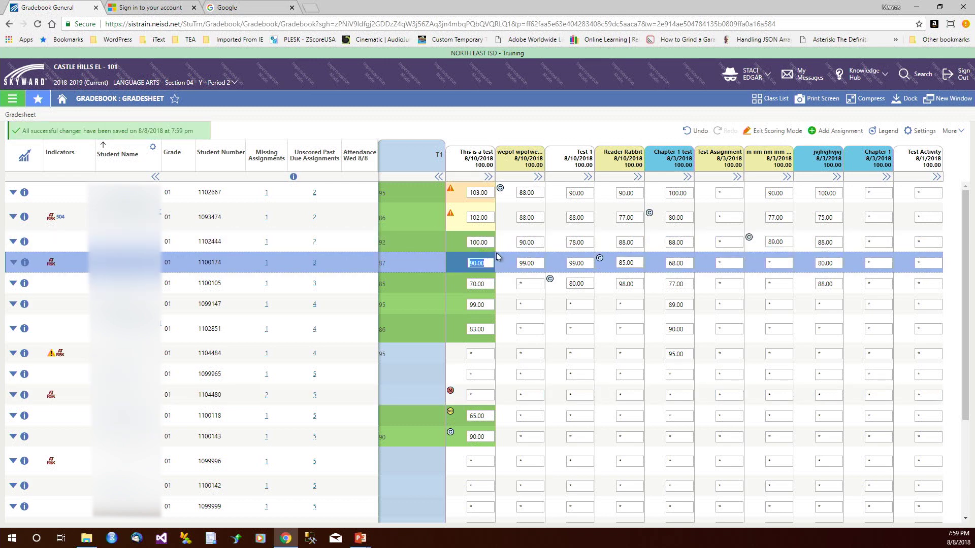
{"action": "left_click", "coordinate": [478, 242]}
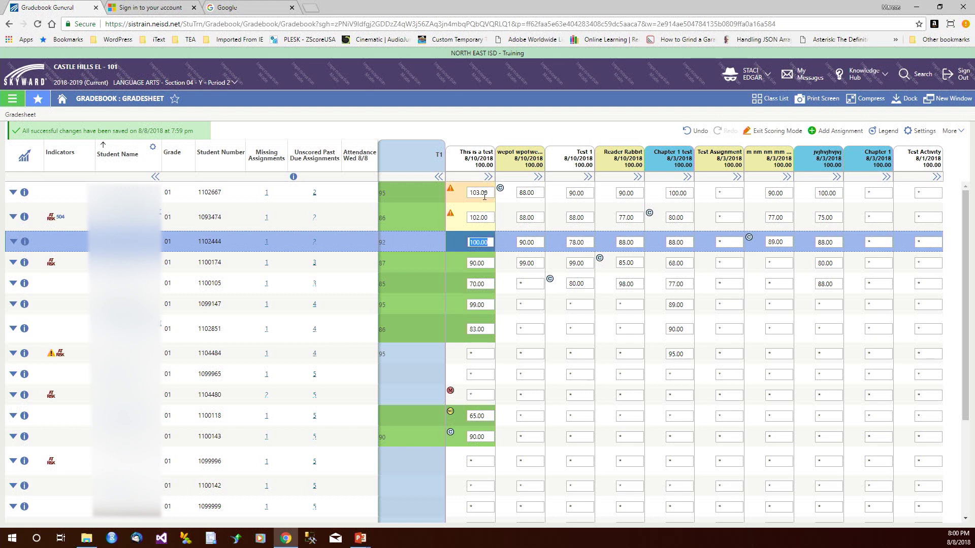
Exit scoring mode and switch to the presentation slide that lists the grade entry steps.
{"action": "left_click", "coordinate": [766, 133]}
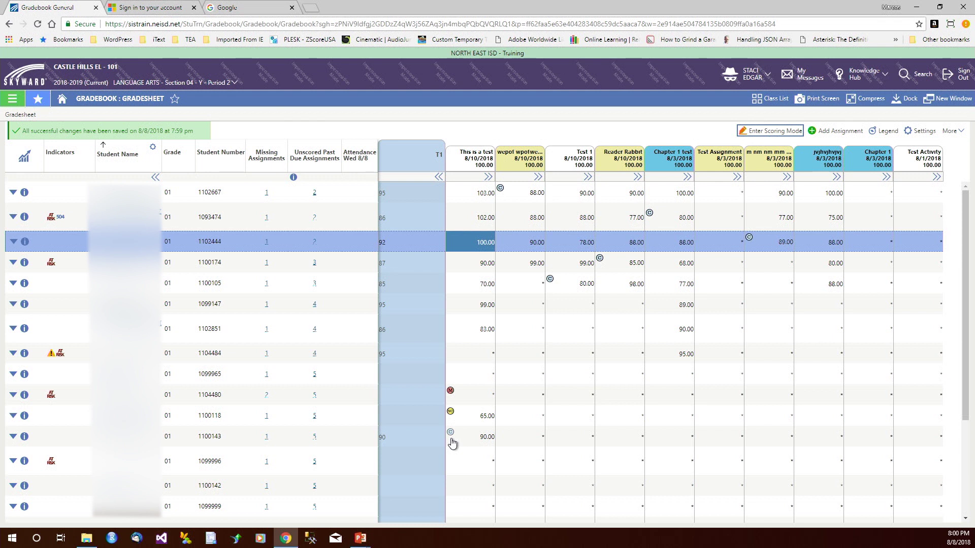
{"action": "key", "text": "alt+Tab"}
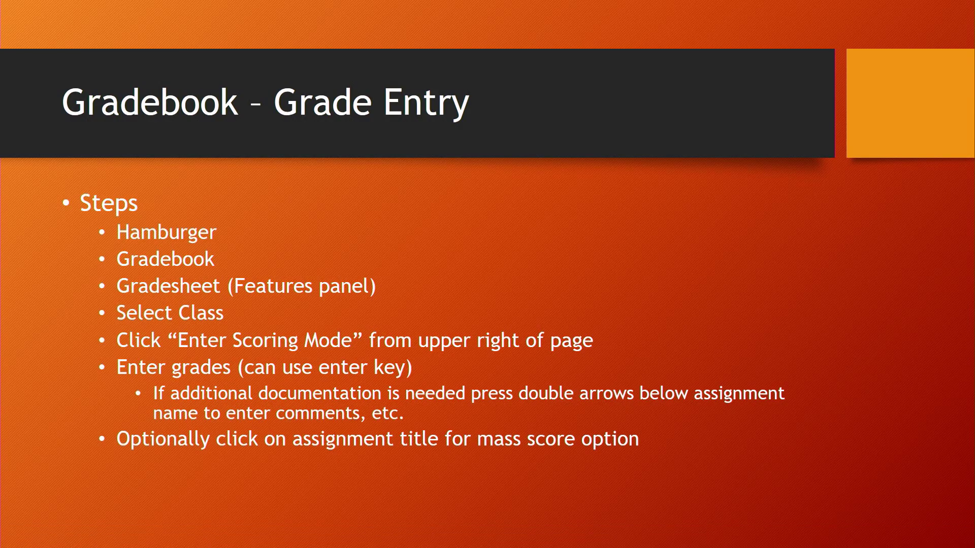